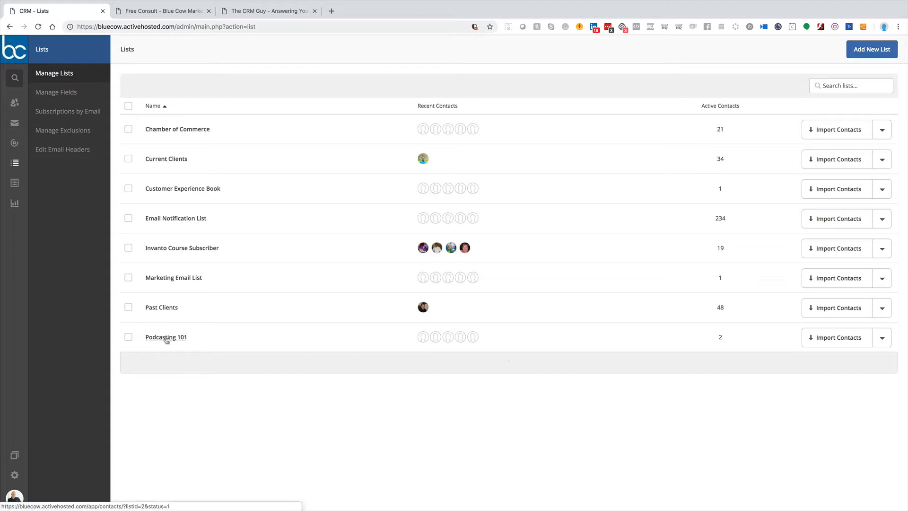
Step: Start a new contact list and name it "Test List"
{"action": "left_click", "coordinate": [873, 51]}
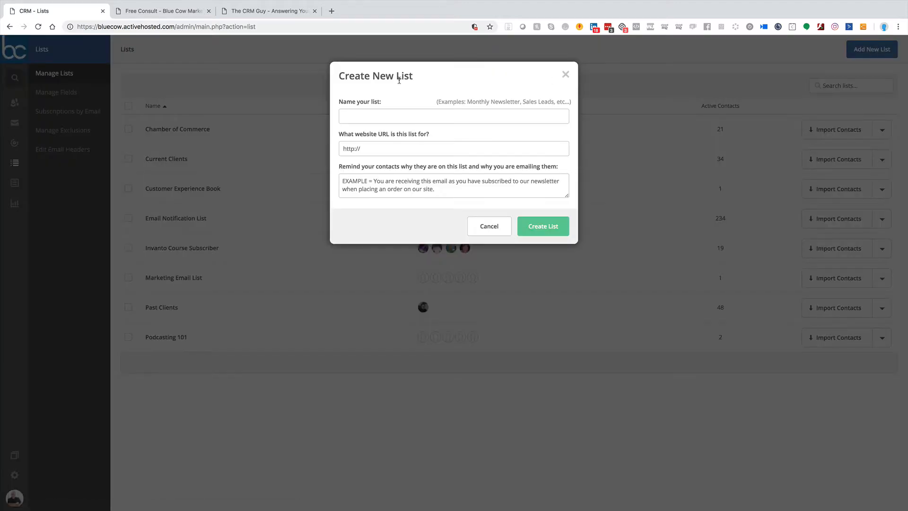
{"action": "left_click", "coordinate": [373, 116]}
{"action": "type", "text": "test"}
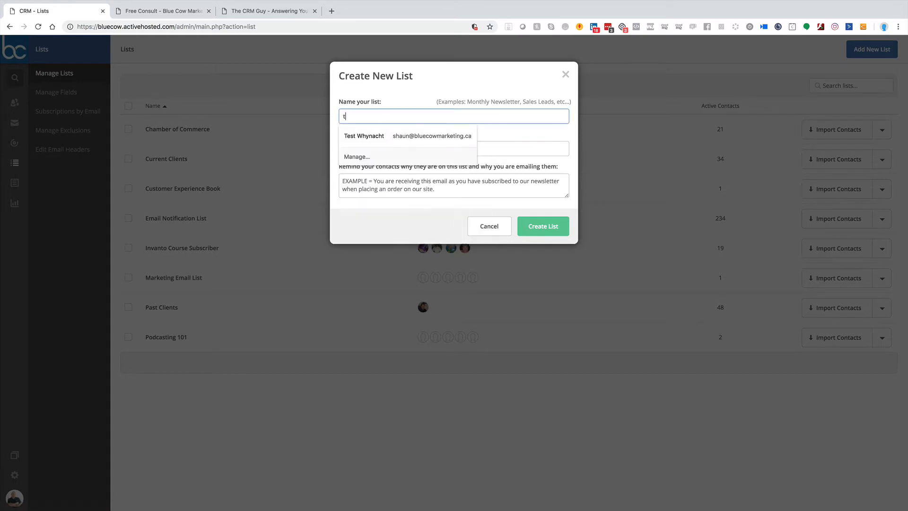
{"action": "key", "text": "BackSpace"}
{"action": "key", "text": "BackSpace"}
{"action": "key", "text": "BackSpace"}
{"action": "key", "text": "BackSpace"}
{"action": "type", "text": "Test List"}
{"action": "key", "text": "Tab"}
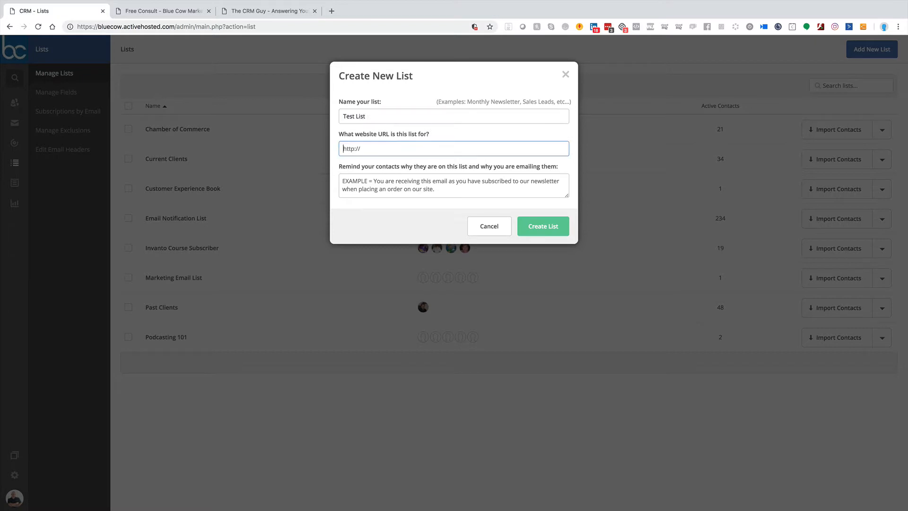
{"action": "type", "text": "http://www.bluecowmarketing.ca"}
Step: Enter "You subscribed to our Newsletter" as the reminder to contacts and create the list
{"action": "left_click", "coordinate": [381, 187]}
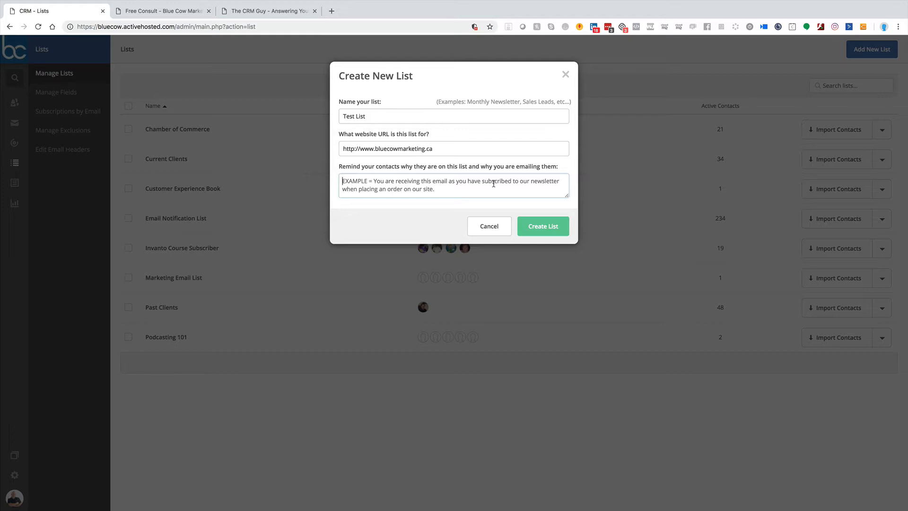
{"action": "type", "text": "you will"}
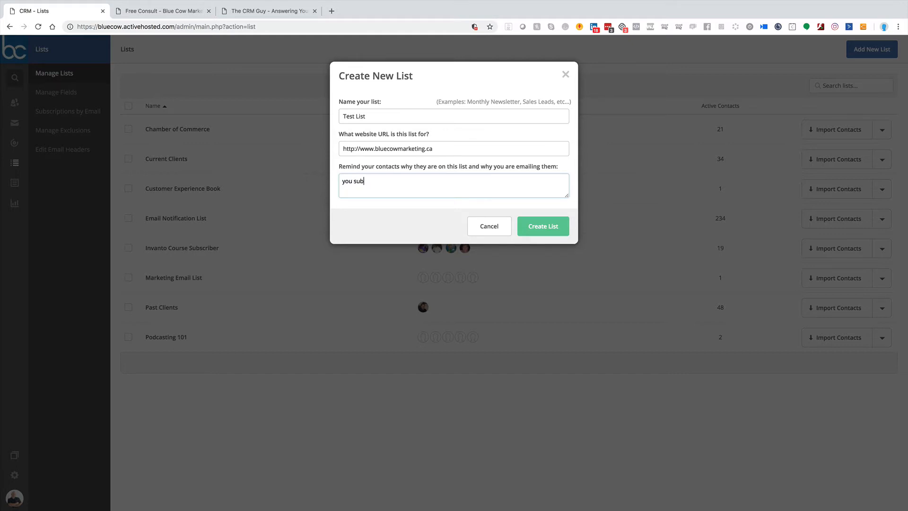
{"action": "key", "text": "BackSpace"}
{"action": "key", "text": "BackSpace"}
{"action": "key", "text": "BackSpace"}
{"action": "key", "text": "BackSpace"}
{"action": "key", "text": "BackSpace"}
{"action": "key", "text": "BackSpace"}
{"action": "key", "text": "BackSpace"}
{"action": "key", "text": "BackSpace"}
{"action": "type", "text": "You subscrobed"}
{"action": "key", "text": "BackSpace"}
{"action": "key", "text": "BackSpace"}
{"action": "key", "text": "BackSpace"}
{"action": "key", "text": "BackSpace"}
{"action": "type", "text": "ibed to our Newsletter"}
{"action": "left_click", "coordinate": [543, 228]}
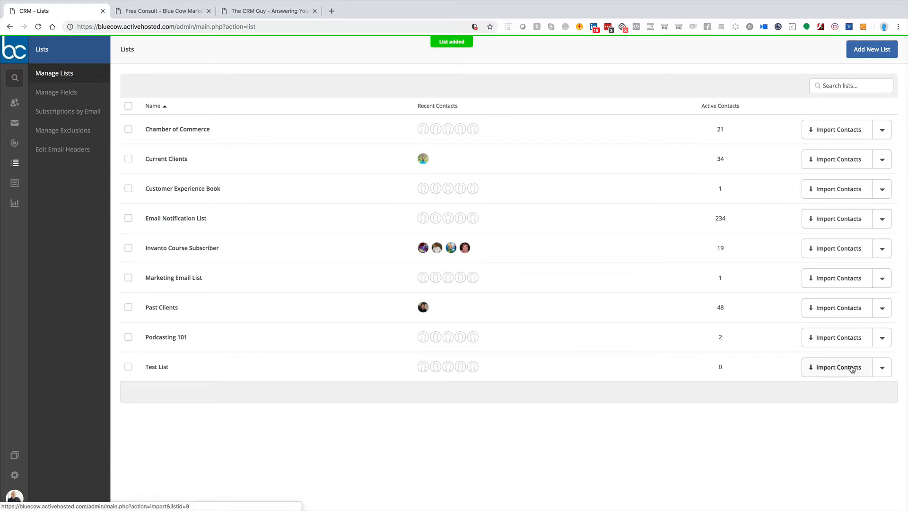
Step: Examine Test List's advanced settings, including its public pages and the Forward to a Friend form, and return to the lists overview
{"action": "left_click", "coordinate": [883, 367]}
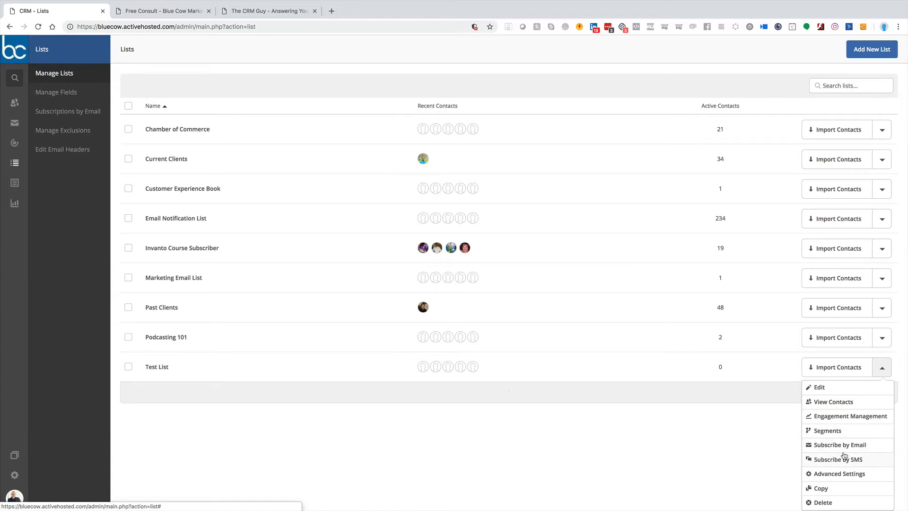
{"action": "left_click", "coordinate": [830, 475]}
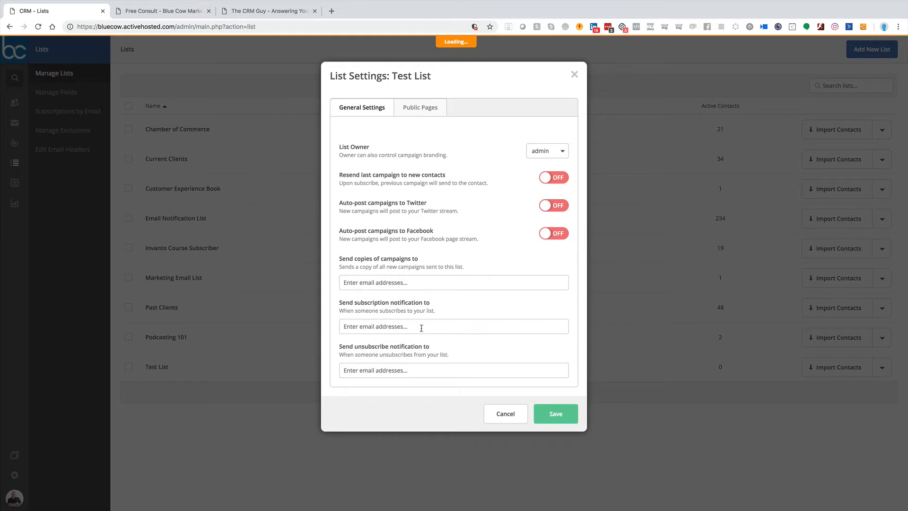
{"action": "left_click", "coordinate": [410, 109]}
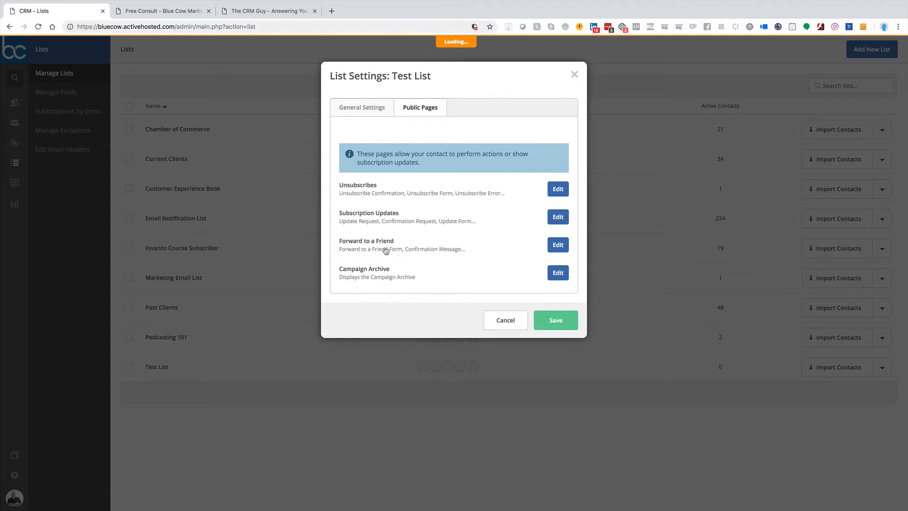
{"action": "left_click", "coordinate": [558, 246]}
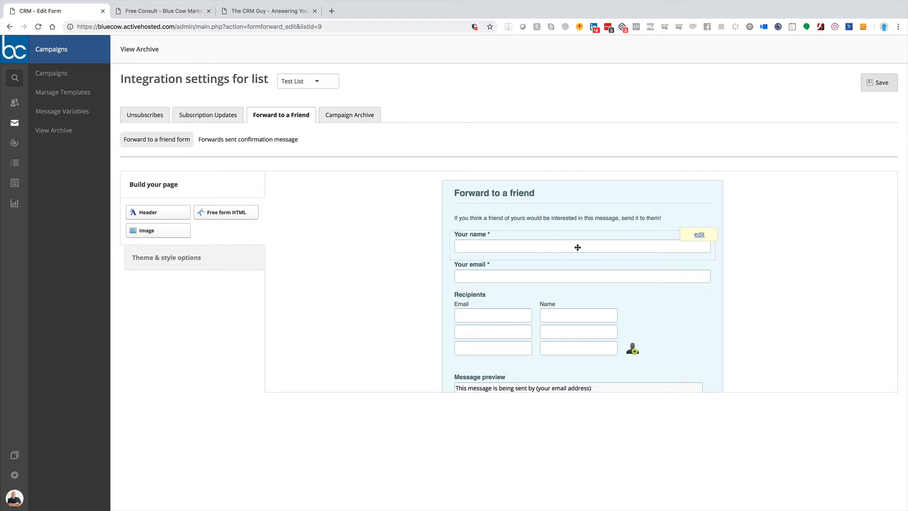
{"action": "left_click", "coordinate": [10, 26]}
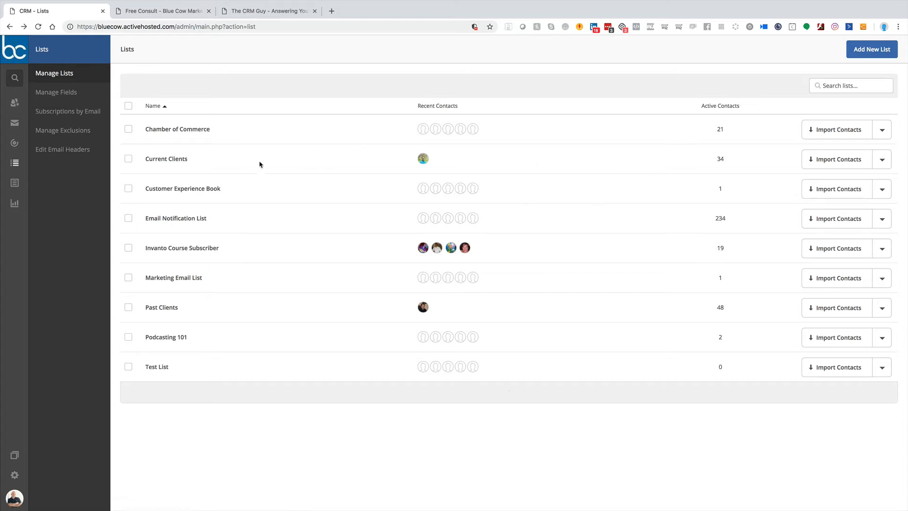
{"action": "left_click", "coordinate": [128, 129]}
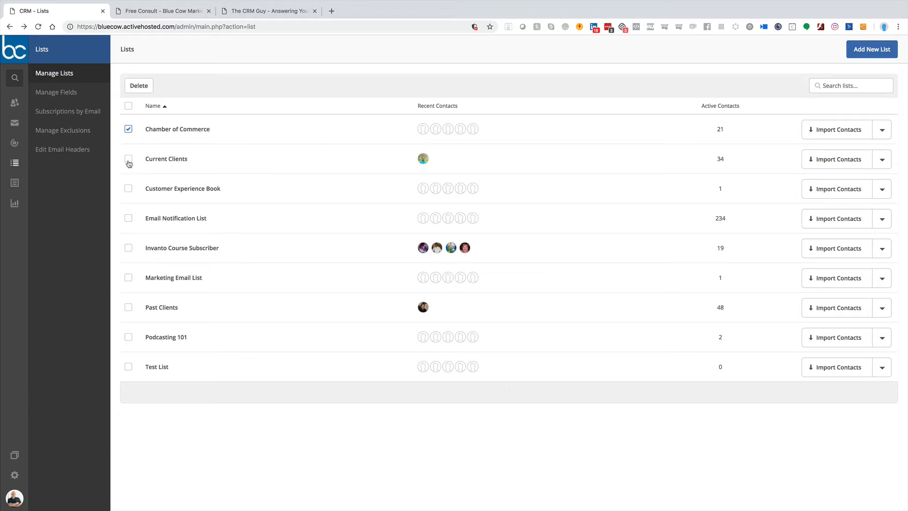
{"action": "left_click", "coordinate": [128, 159]}
{"action": "left_click", "coordinate": [127, 159]}
{"action": "left_click", "coordinate": [128, 129]}
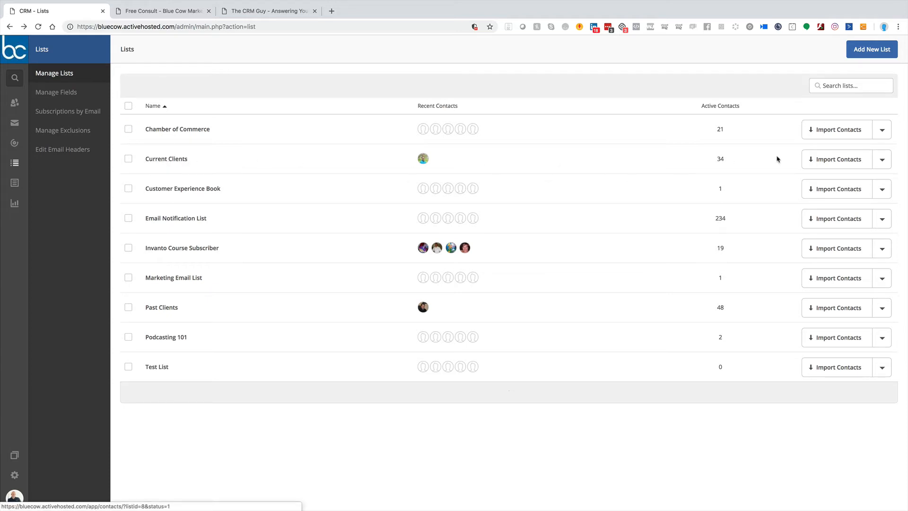
Step: Bulk-edit all contacts of the Current Clients list to add them to Test List, and apply the changes
{"action": "left_click", "coordinate": [720, 160]}
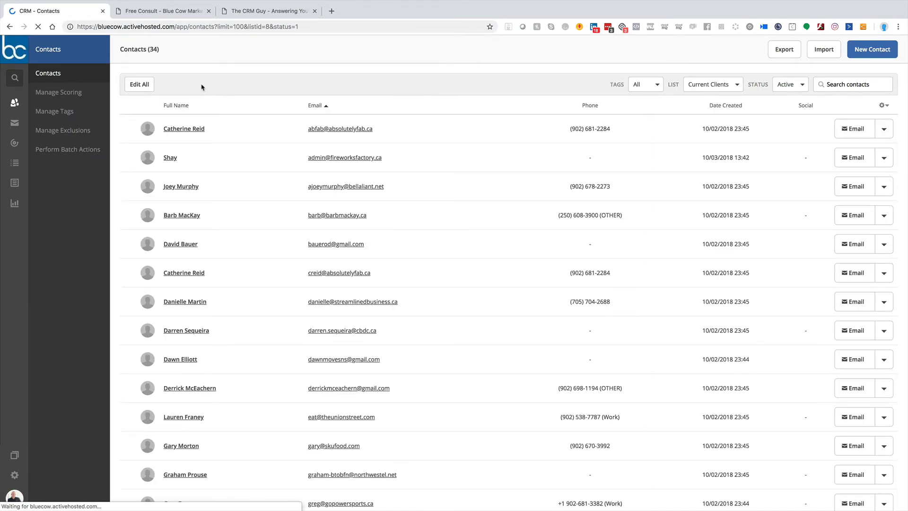
{"action": "left_click", "coordinate": [132, 85]}
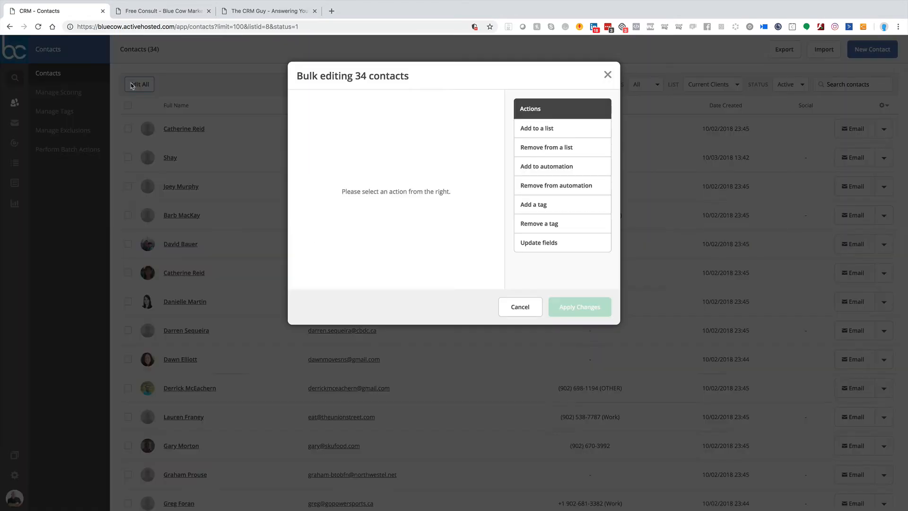
{"action": "left_click", "coordinate": [537, 132]}
{"action": "left_click", "coordinate": [543, 152]}
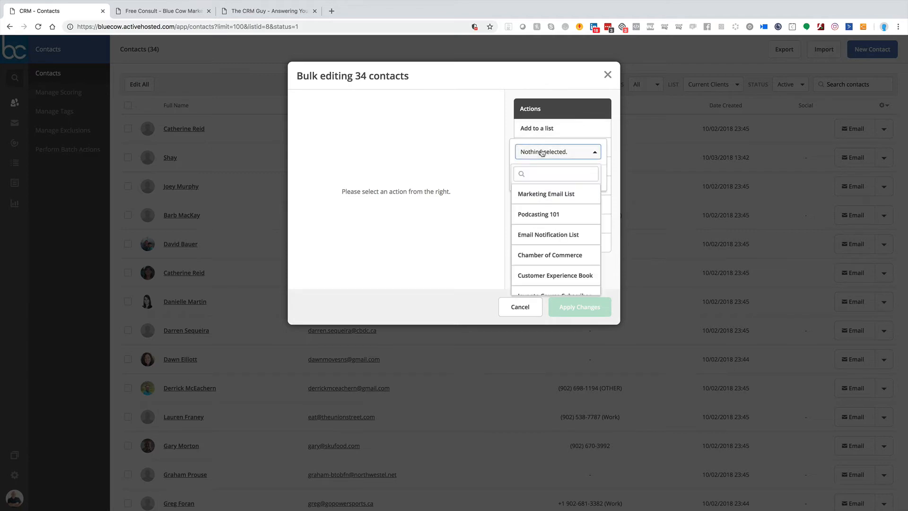
{"action": "scroll", "coordinate": [556, 207], "scroll_direction": "down", "scroll_amount": 3}
{"action": "left_click", "coordinate": [530, 285]}
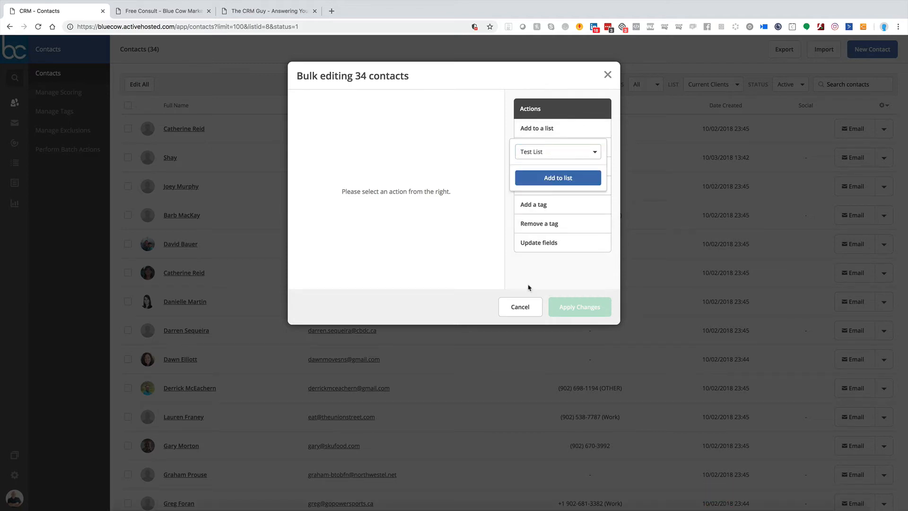
{"action": "left_click", "coordinate": [557, 180]}
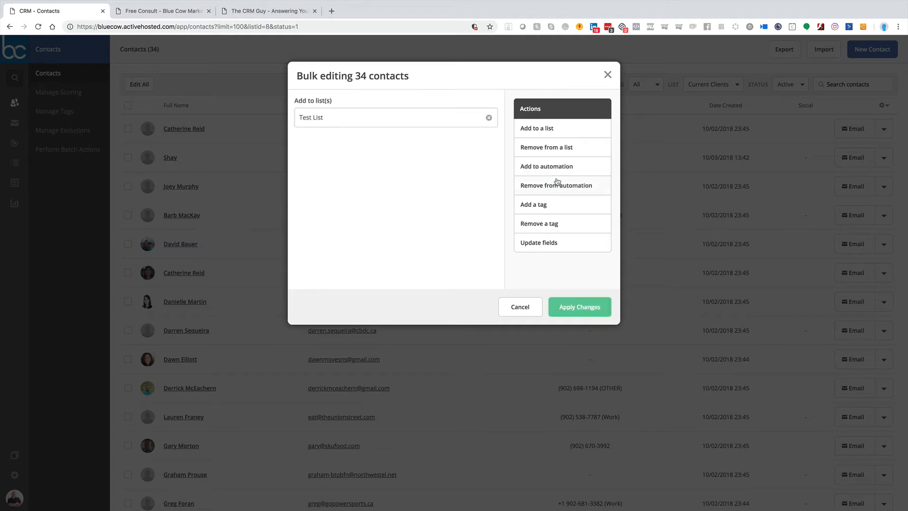
{"action": "left_click", "coordinate": [580, 313]}
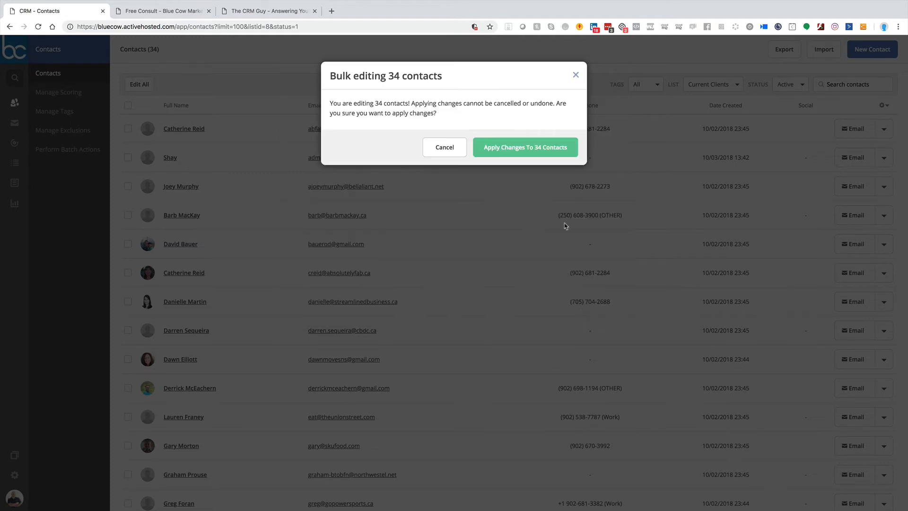
{"action": "left_click", "coordinate": [532, 153]}
{"action": "left_click", "coordinate": [568, 148]}
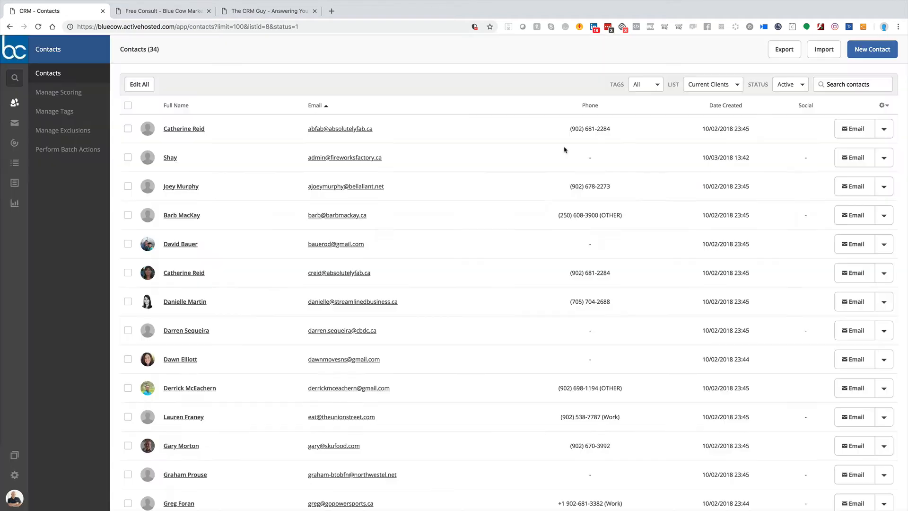
Step: Bulk-edit all contacts of the Chamber of Commerce list to add them to Test List, and apply the changes
{"action": "left_click", "coordinate": [19, 162]}
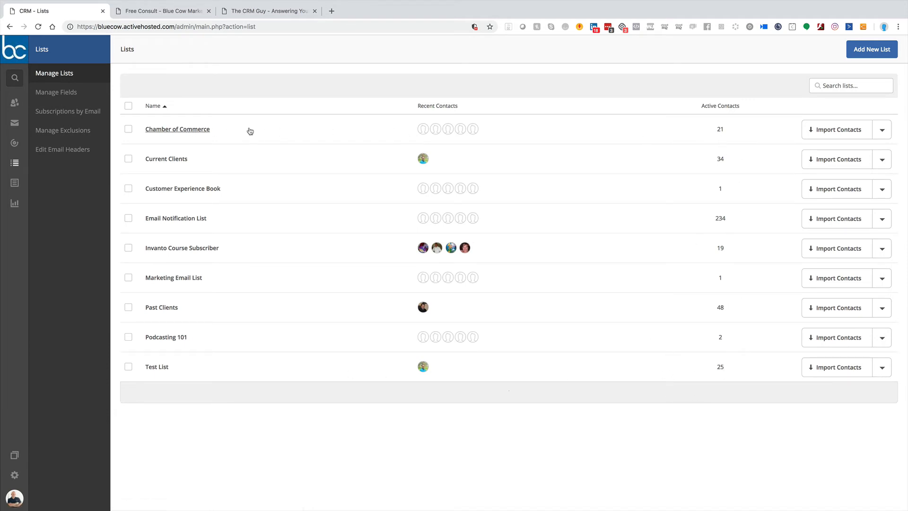
{"action": "left_click", "coordinate": [719, 129]}
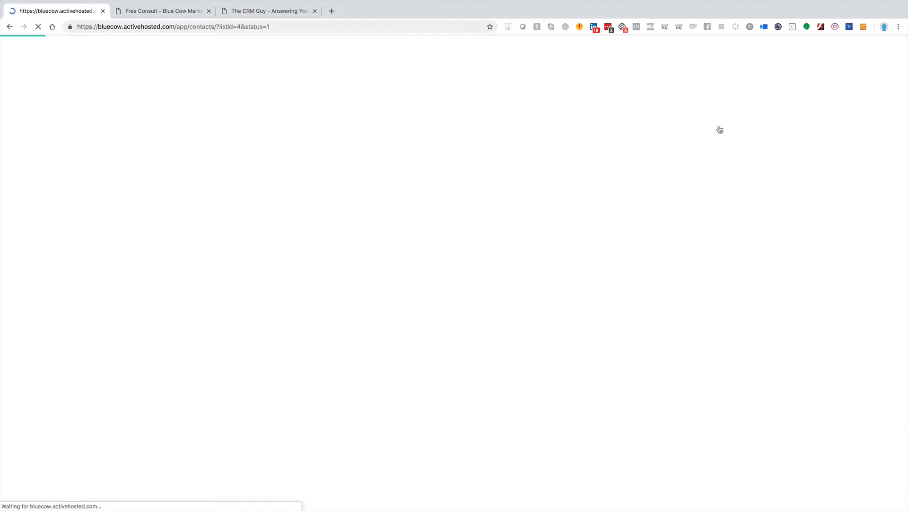
{"action": "left_click", "coordinate": [140, 84]}
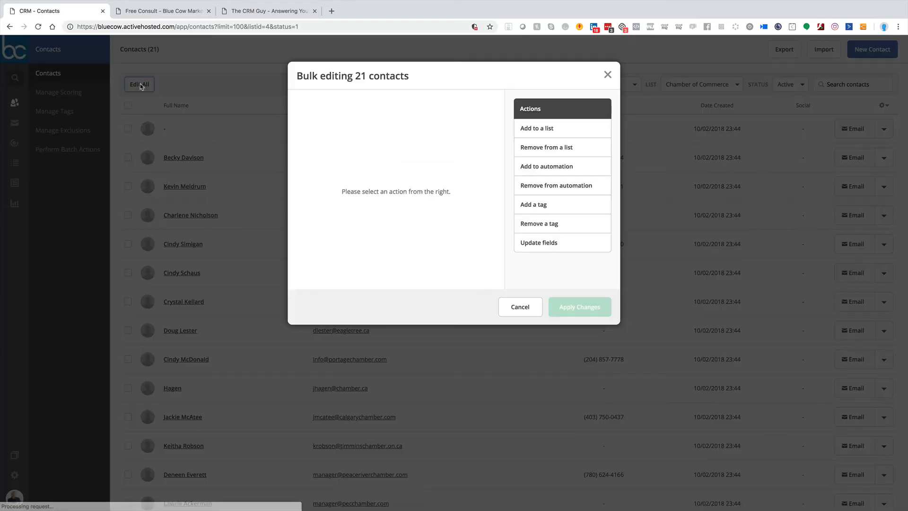
{"action": "left_click", "coordinate": [536, 128]}
{"action": "left_click", "coordinate": [537, 160]}
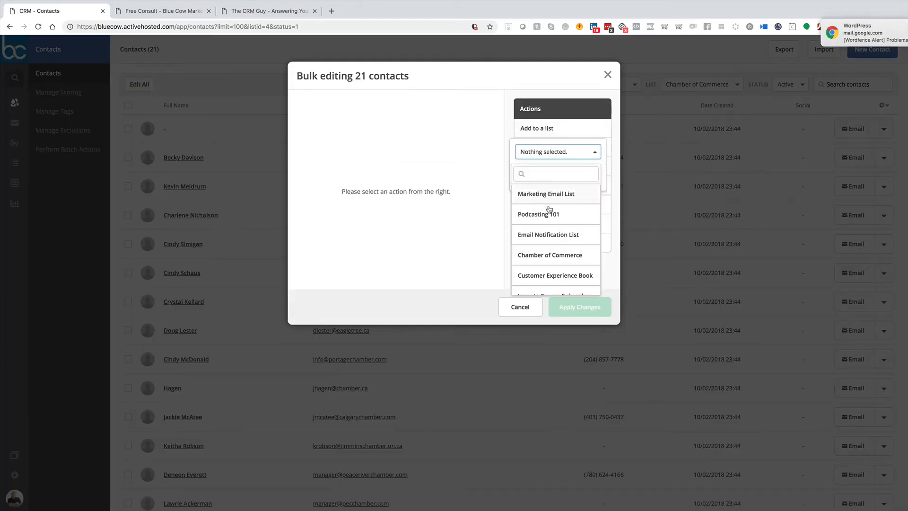
{"action": "scroll", "coordinate": [539, 246], "scroll_direction": "down", "scroll_amount": 3}
{"action": "left_click", "coordinate": [531, 285]}
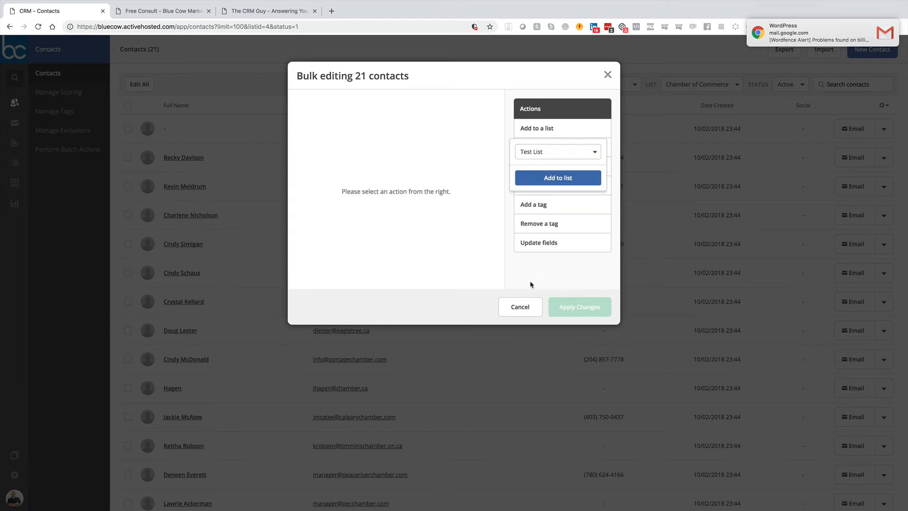
{"action": "left_click", "coordinate": [564, 182]}
{"action": "left_click", "coordinate": [574, 306]}
{"action": "left_click", "coordinate": [496, 150]}
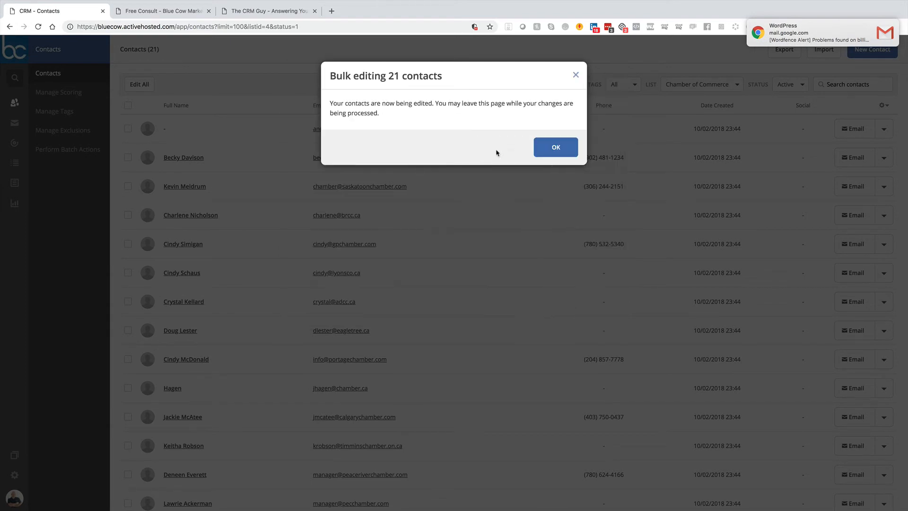
{"action": "left_click", "coordinate": [537, 147]}
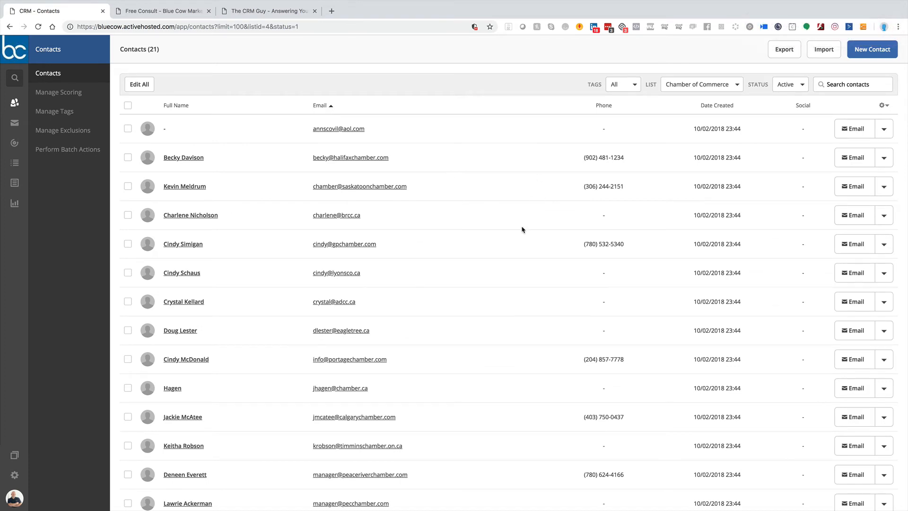
Step: Return to the lists overview and open the contacts of Test List
{"action": "scroll", "coordinate": [522, 229], "scroll_direction": "down", "scroll_amount": 1}
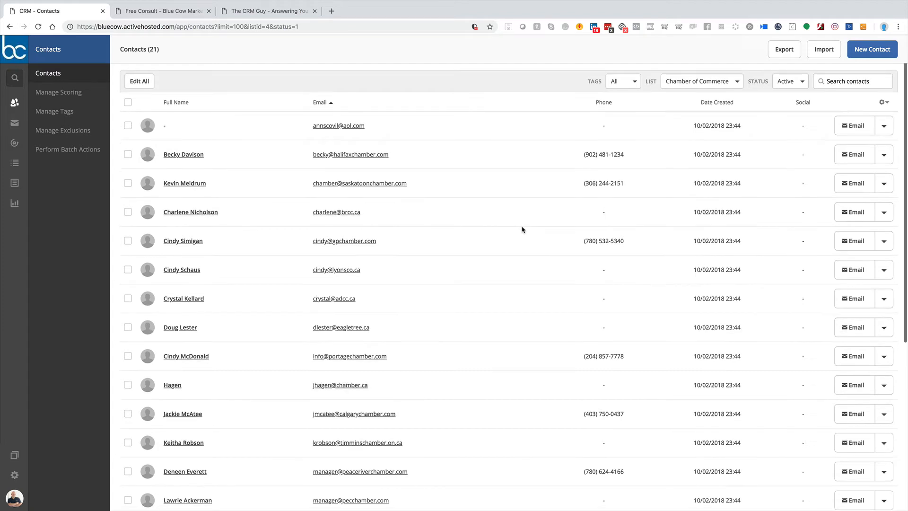
{"action": "left_click", "coordinate": [15, 163]}
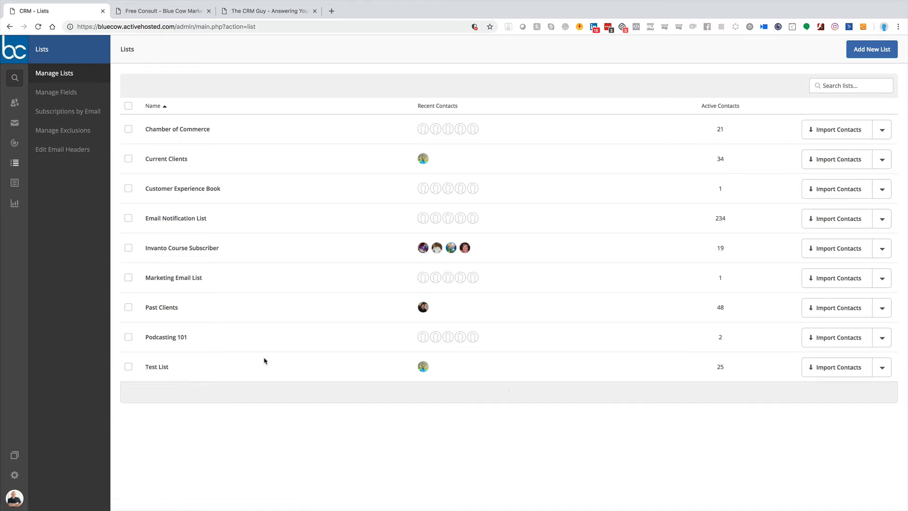
{"action": "left_click", "coordinate": [163, 367]}
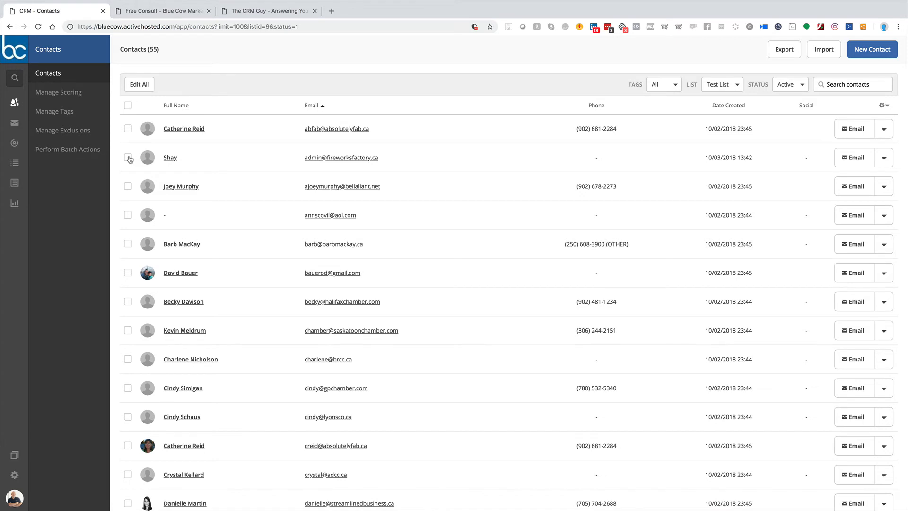
Step: Bulk-edit the first, third and fifth contacts to remove them from Test List, and apply the changes
{"action": "left_click", "coordinate": [128, 129]}
{"action": "left_click", "coordinate": [128, 186]}
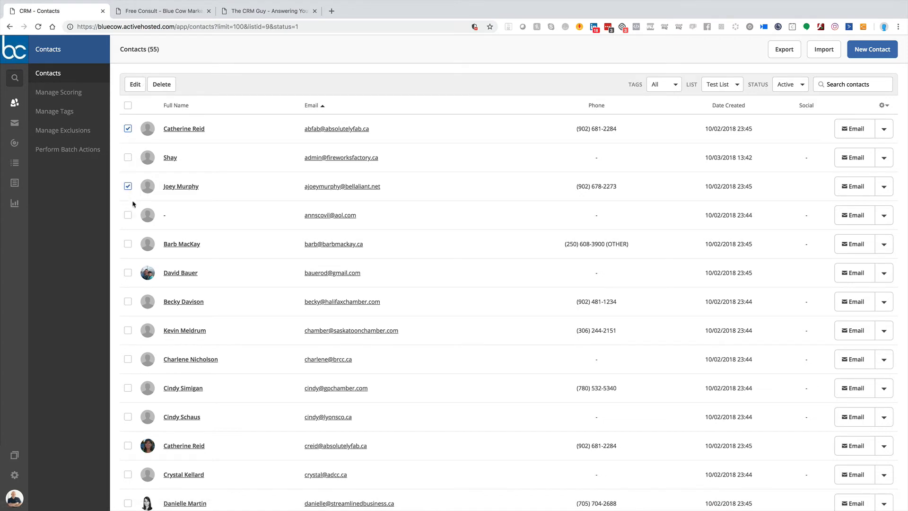
{"action": "left_click", "coordinate": [128, 243]}
{"action": "left_click", "coordinate": [137, 85]}
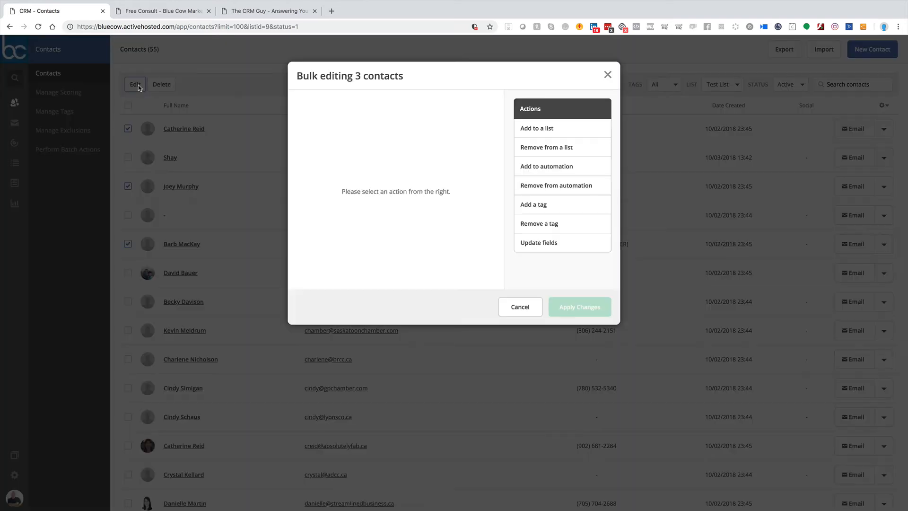
{"action": "left_click", "coordinate": [550, 147]}
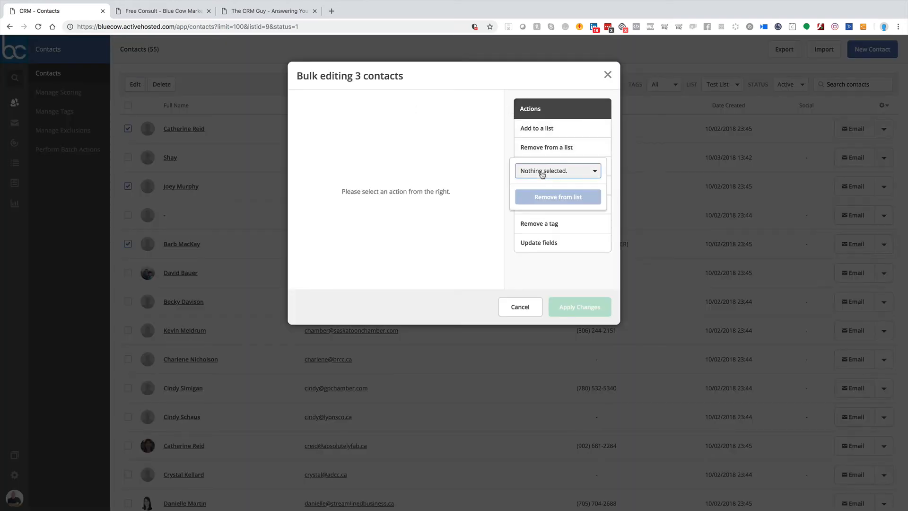
{"action": "left_click", "coordinate": [542, 172]}
{"action": "scroll", "coordinate": [544, 246], "scroll_direction": "down", "scroll_amount": 3}
{"action": "left_click", "coordinate": [541, 303]}
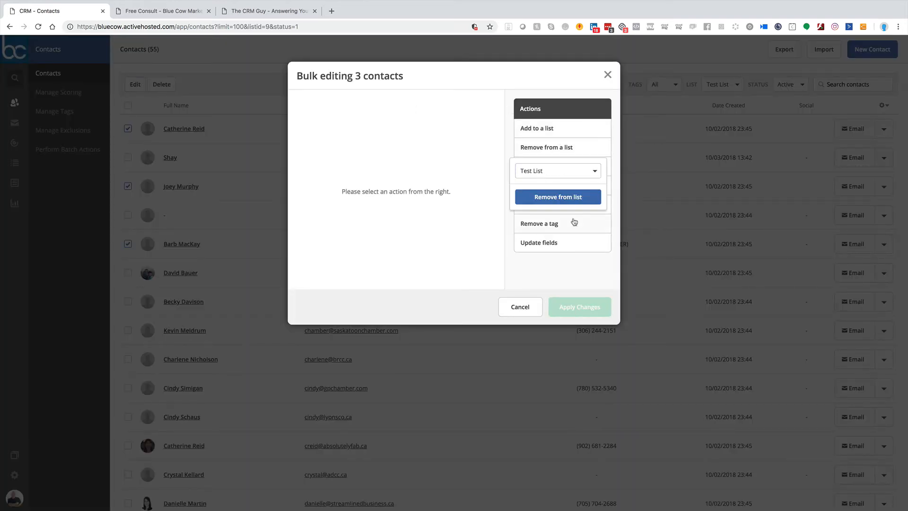
{"action": "left_click", "coordinate": [558, 197]}
{"action": "left_click", "coordinate": [580, 306]}
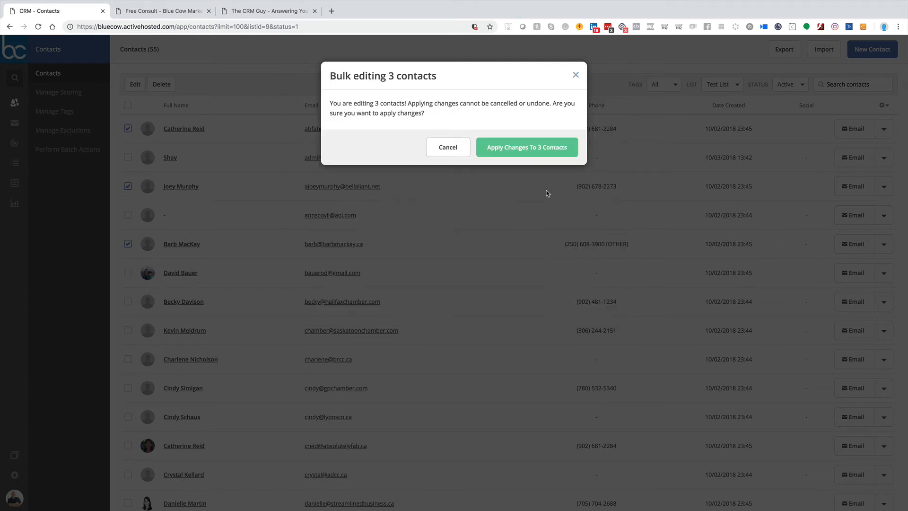
{"action": "left_click", "coordinate": [530, 149]}
{"action": "left_click", "coordinate": [560, 144]}
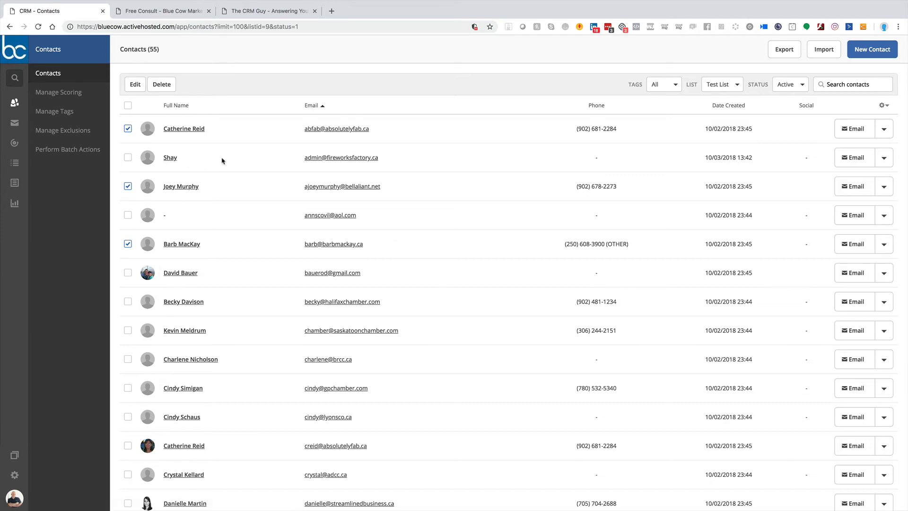
Step: Search the contacts for "Test" and open the Test Contact record
{"action": "left_click", "coordinate": [15, 164]}
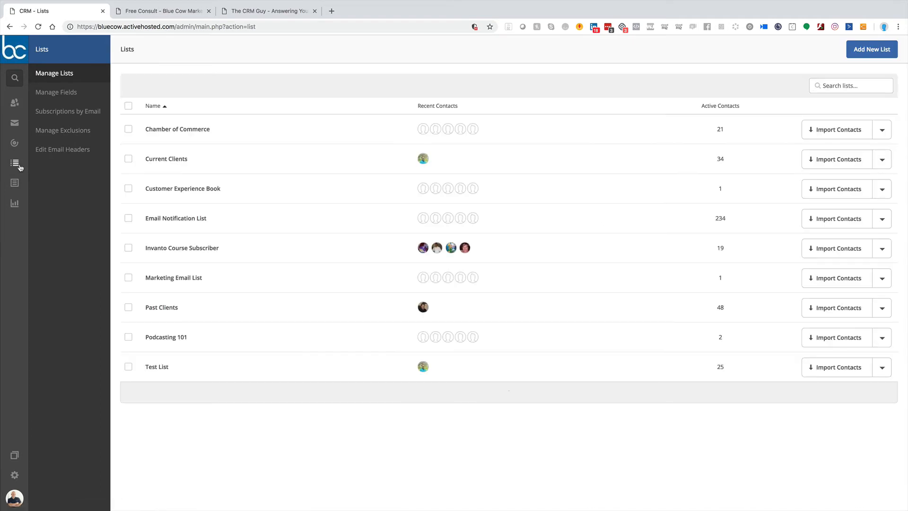
{"action": "mouse_move", "coordinate": [52, 94]}
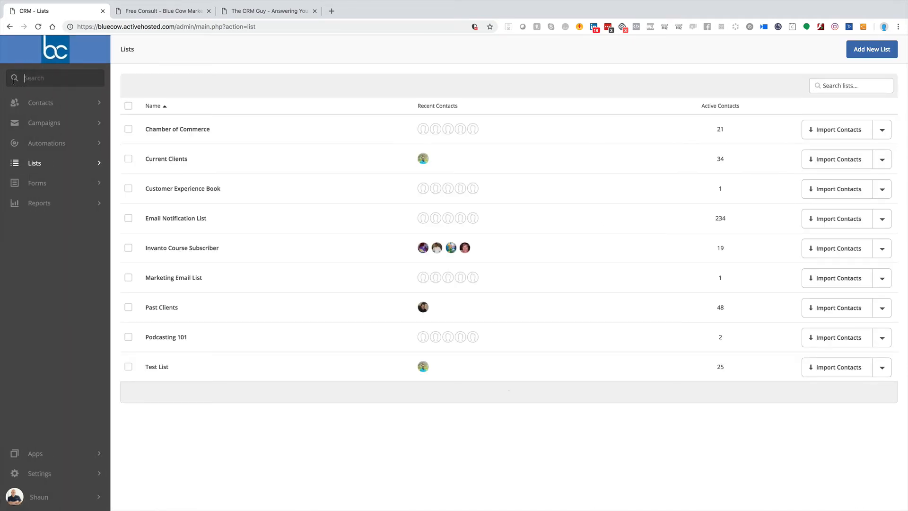
{"action": "left_click", "coordinate": [59, 81]}
{"action": "type", "text": "Shaun"}
{"action": "key", "text": "BackSpace"}
{"action": "key", "text": "BackSpace"}
{"action": "key", "text": "BackSpace"}
{"action": "key", "text": "BackSpace"}
{"action": "key", "text": "BackSpace"}
{"action": "type", "text": "Test"}
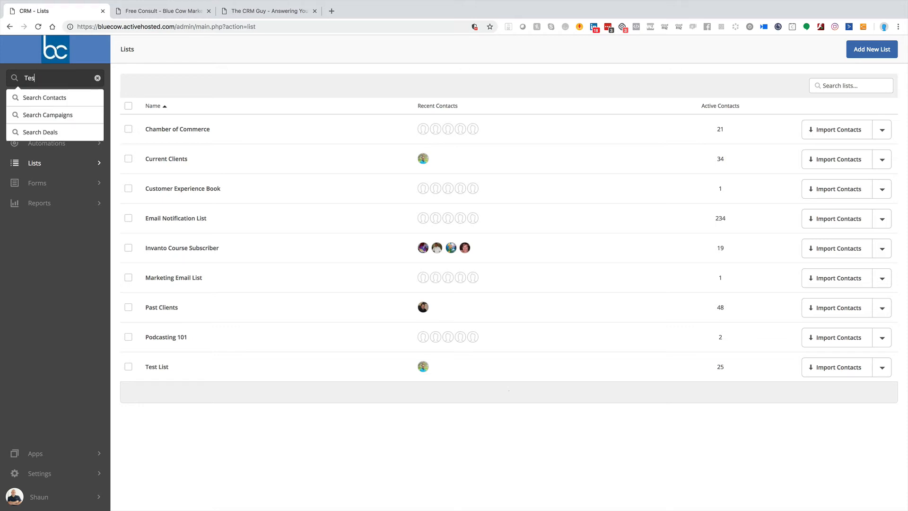
{"action": "key", "text": "Return"}
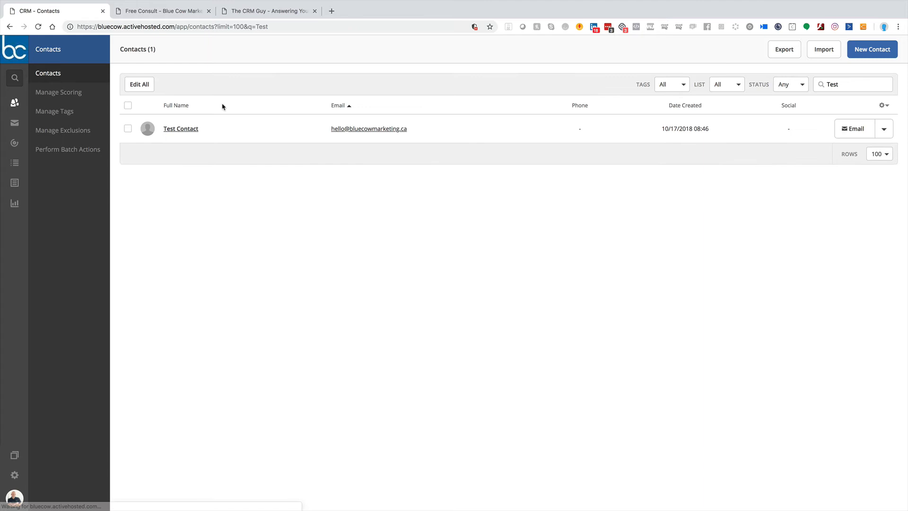
{"action": "left_click", "coordinate": [179, 129]}
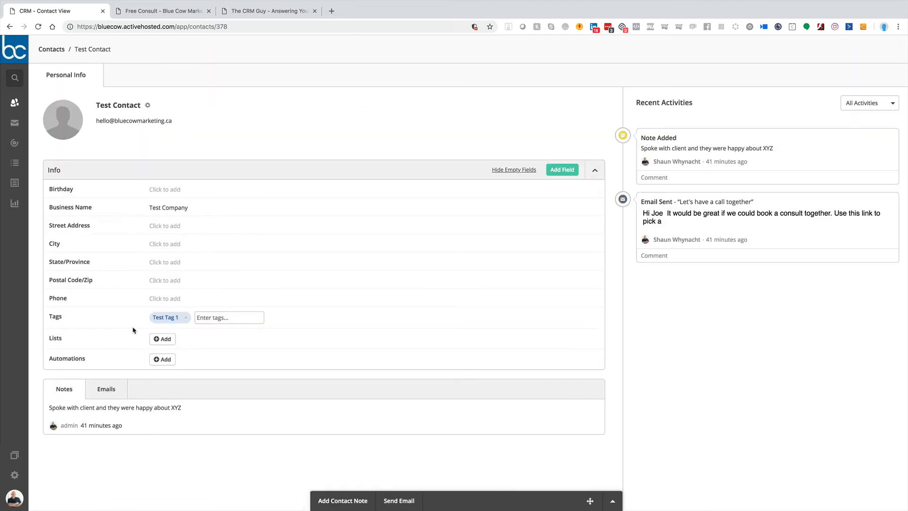
Step: Add Test Contact to Test List from its contact record
{"action": "left_click", "coordinate": [163, 339]}
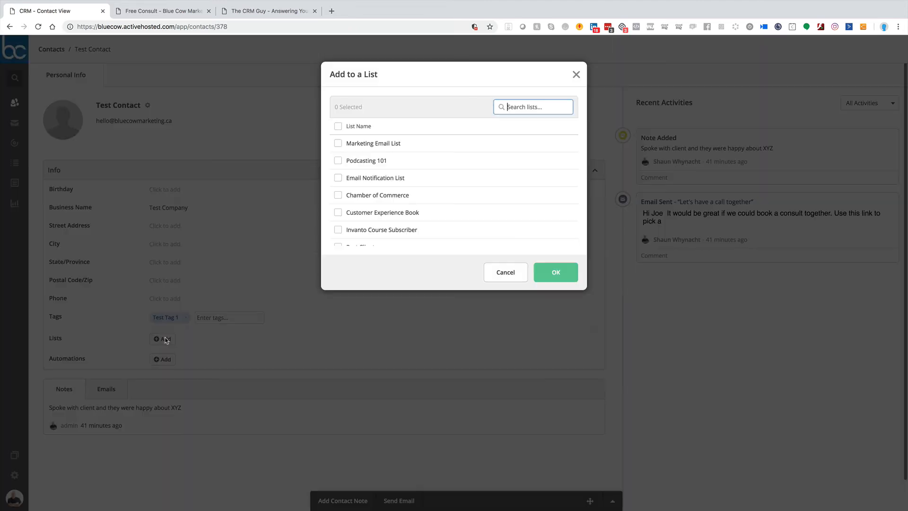
{"action": "scroll", "coordinate": [427, 196], "scroll_direction": "down", "scroll_amount": 3}
{"action": "left_click", "coordinate": [338, 238]}
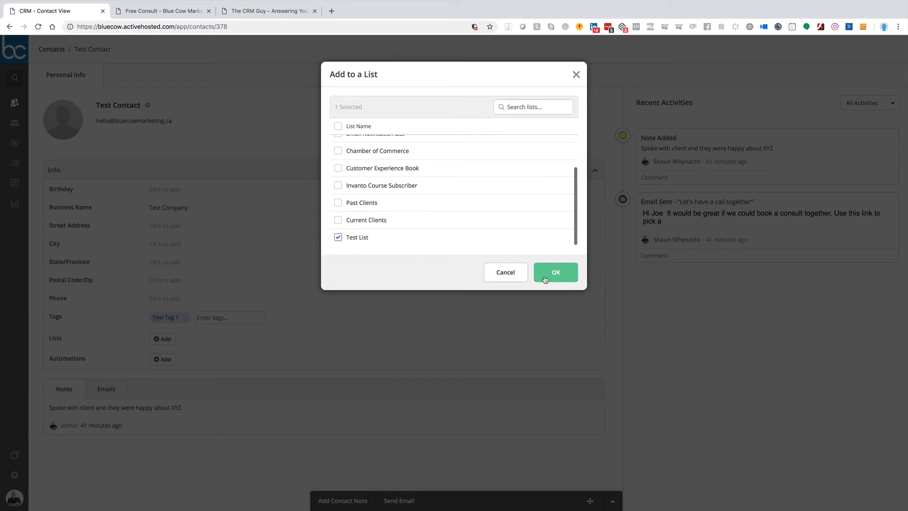
{"action": "left_click", "coordinate": [552, 272]}
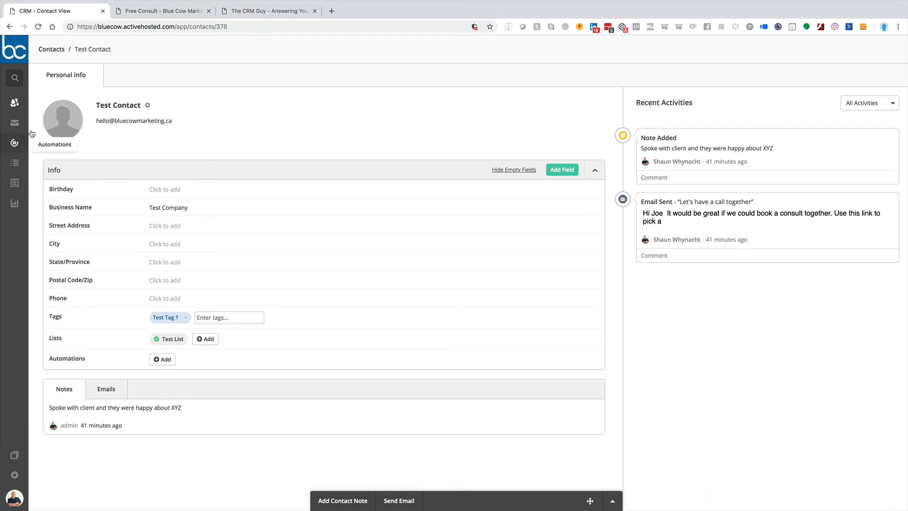
Step: Return to the lists overview, try out the name "Test List (Actions)" in Test List's details, and cancel the edit
{"action": "left_click", "coordinate": [15, 163]}
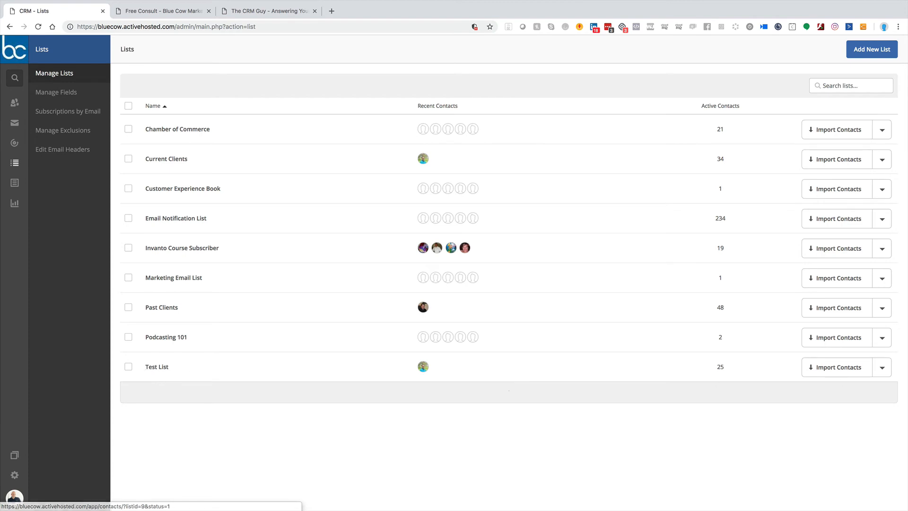
{"action": "left_click", "coordinate": [882, 367]}
{"action": "left_click", "coordinate": [847, 385]}
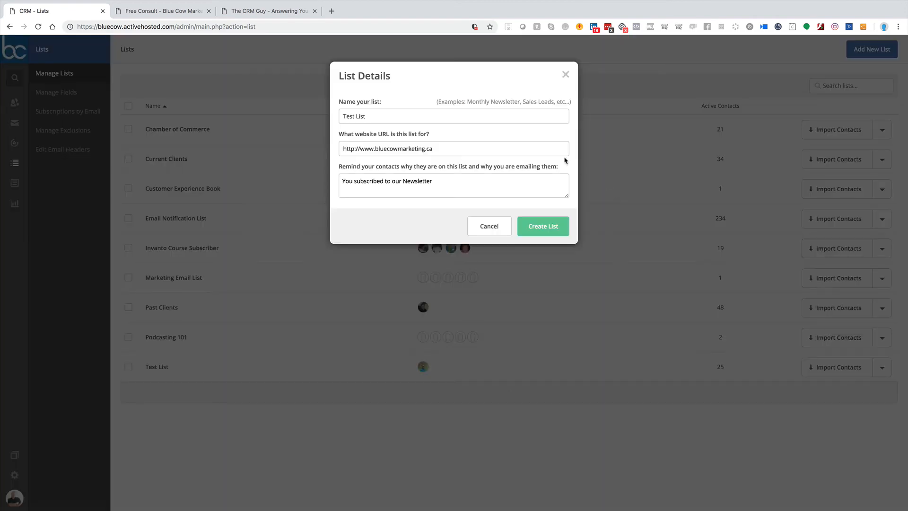
{"action": "left_click", "coordinate": [396, 117]}
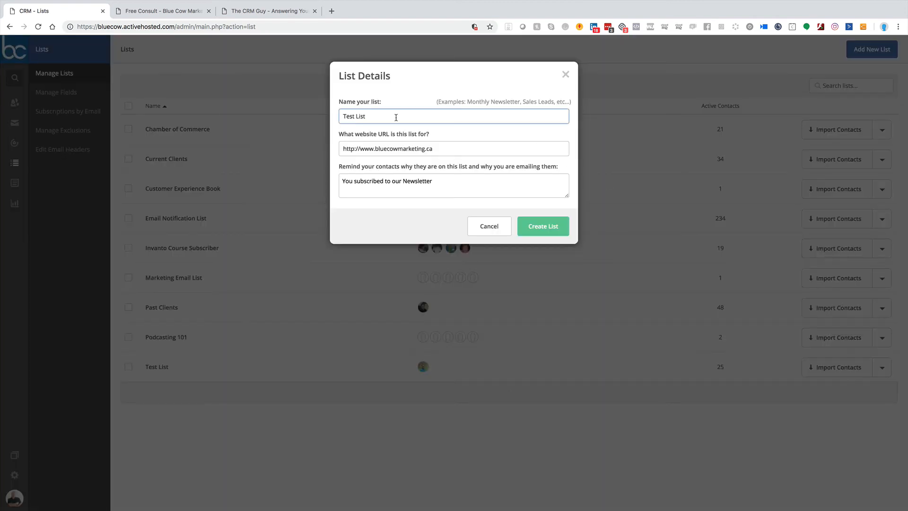
{"action": "type", "text": "*"}
{"action": "type", "text": "Actions)"}
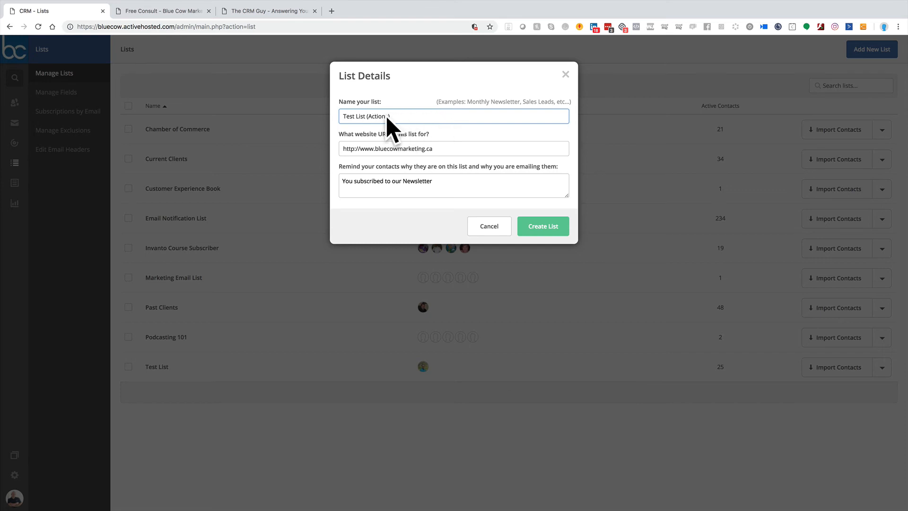
{"action": "left_click_drag", "start_coordinate": [367, 116], "coordinate": [396, 116]}
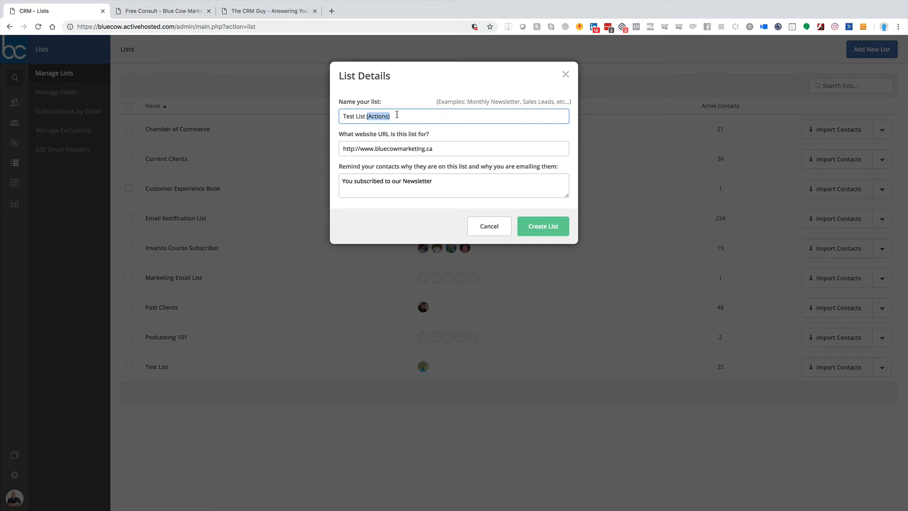
{"action": "left_click", "coordinate": [396, 116]}
{"action": "left_click", "coordinate": [492, 232]}
Step: Examine the acknowledgements required for deleting Test List, and cancel the deletion
{"action": "left_click", "coordinate": [880, 368]}
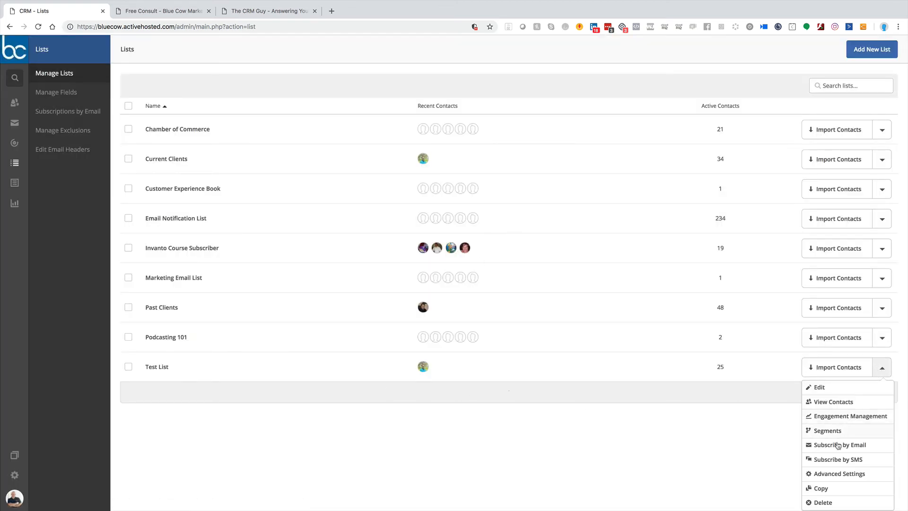
{"action": "left_click", "coordinate": [822, 503]}
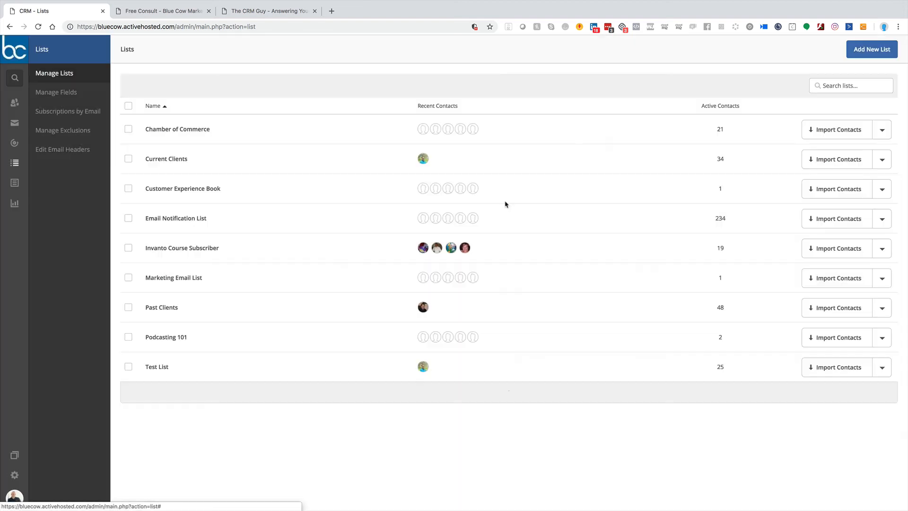
{"action": "left_click", "coordinate": [508, 206]}
Step: Check the active contacts of Test List and return to the lists overview
{"action": "left_click", "coordinate": [720, 368]}
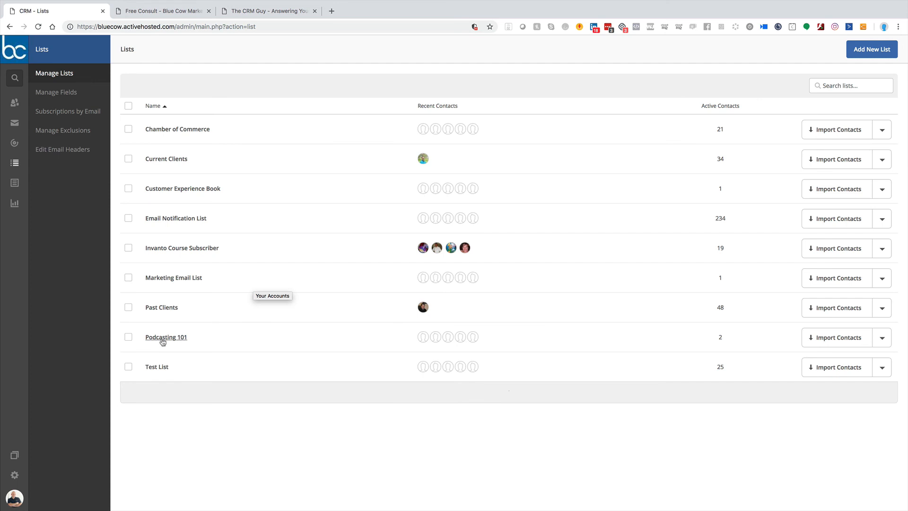
{"action": "left_click", "coordinate": [128, 367]}
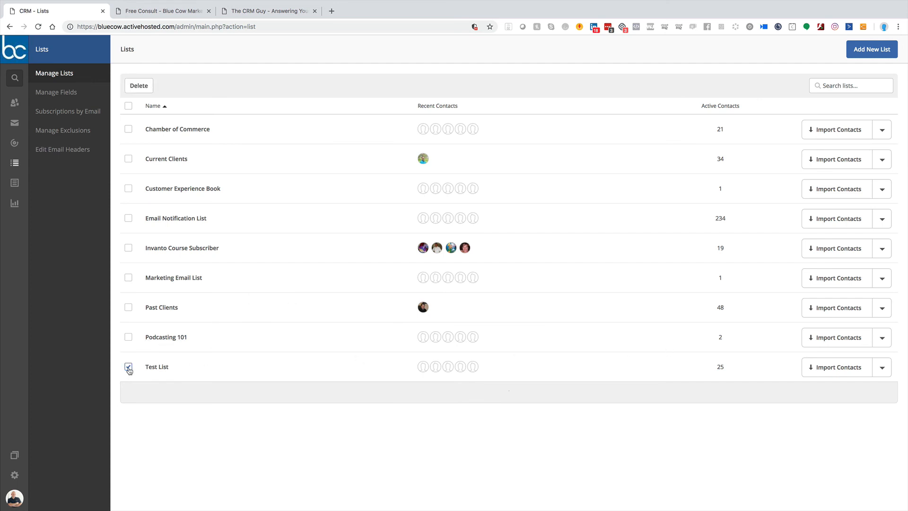
{"action": "left_click", "coordinate": [156, 368]}
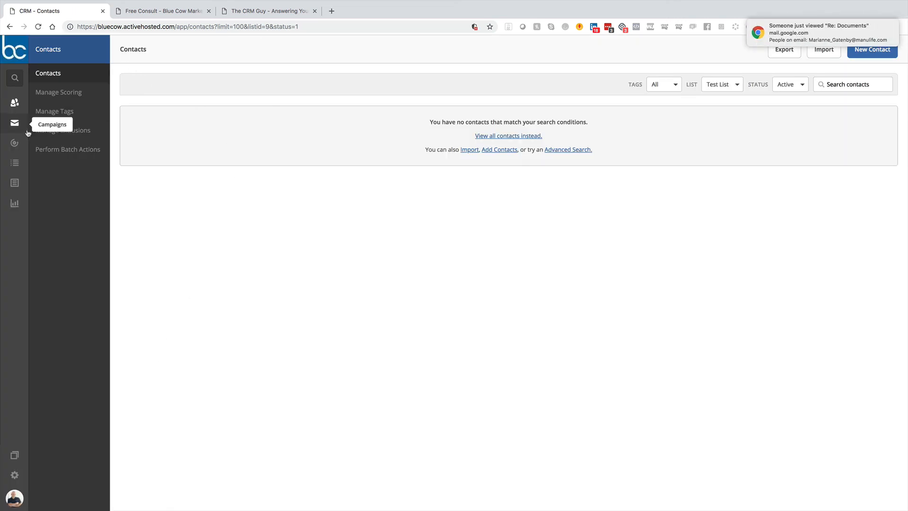
{"action": "left_click", "coordinate": [15, 162]}
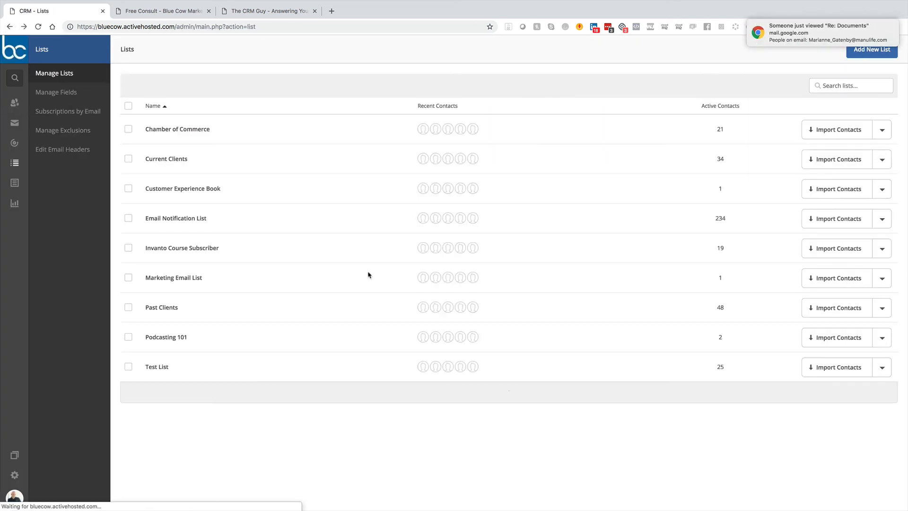
Step: Delete Test List, accepting all acknowledgements about its contacts, campaigns, reports, settings and permanent data loss
{"action": "left_click", "coordinate": [128, 367]}
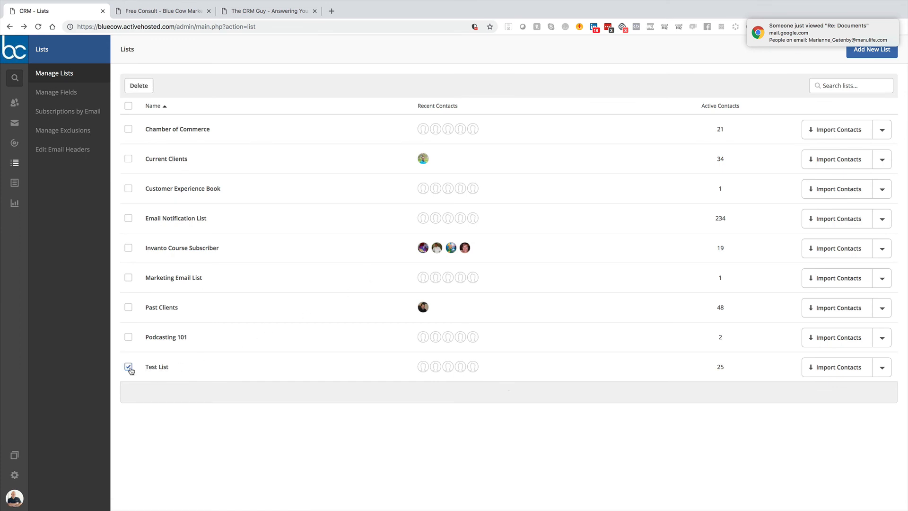
{"action": "left_click", "coordinate": [146, 89]}
{"action": "left_click", "coordinate": [334, 124]}
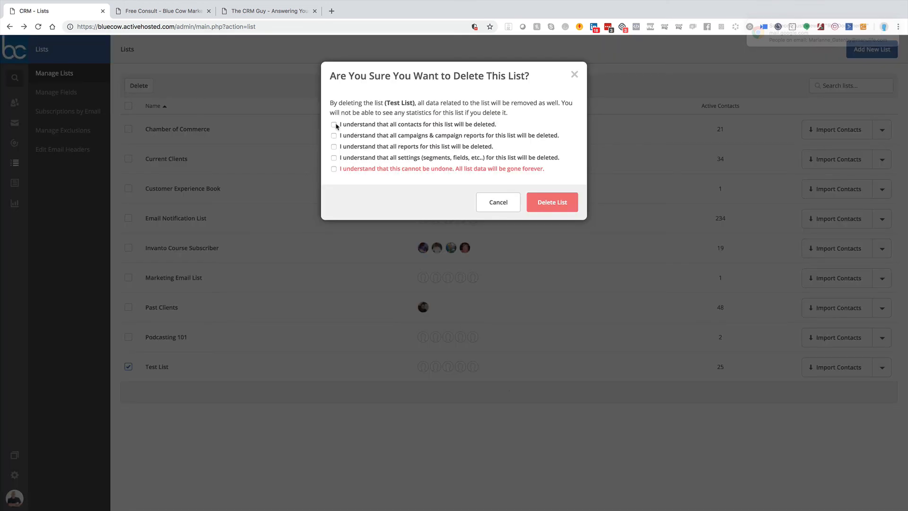
{"action": "left_click", "coordinate": [334, 169]}
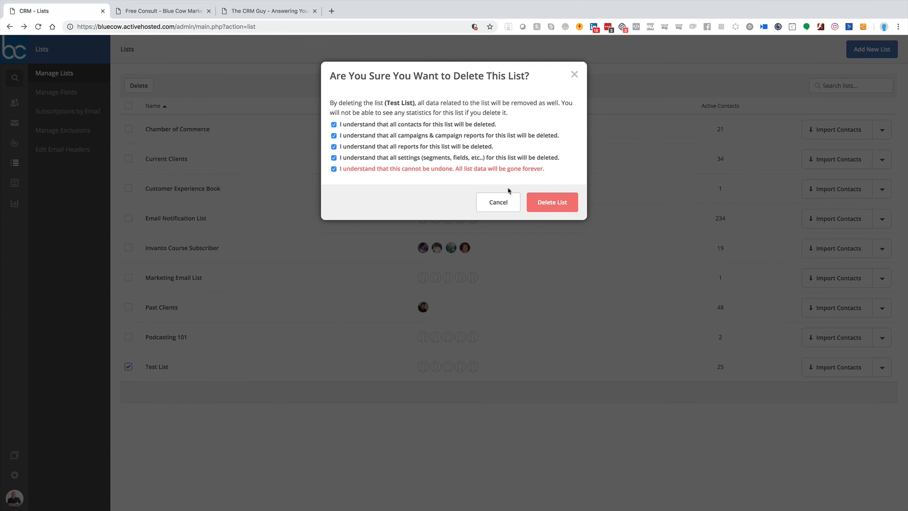
{"action": "left_click", "coordinate": [557, 206]}
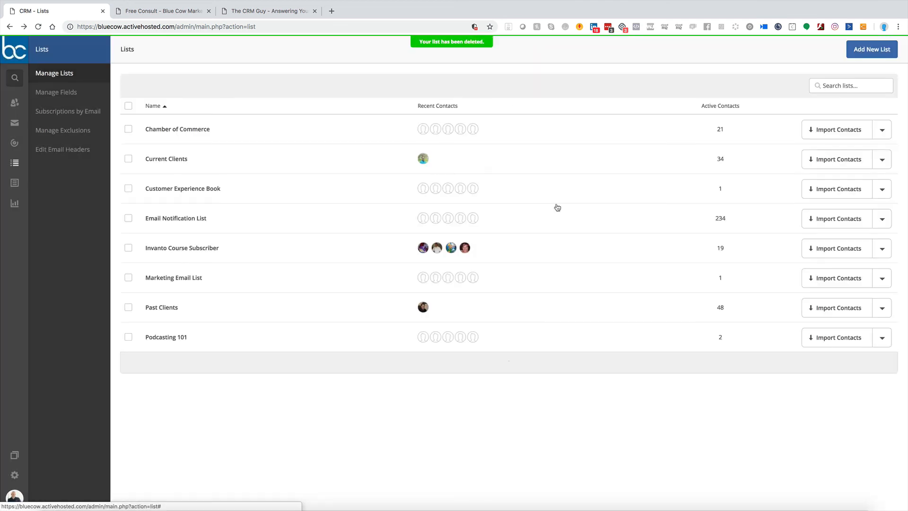